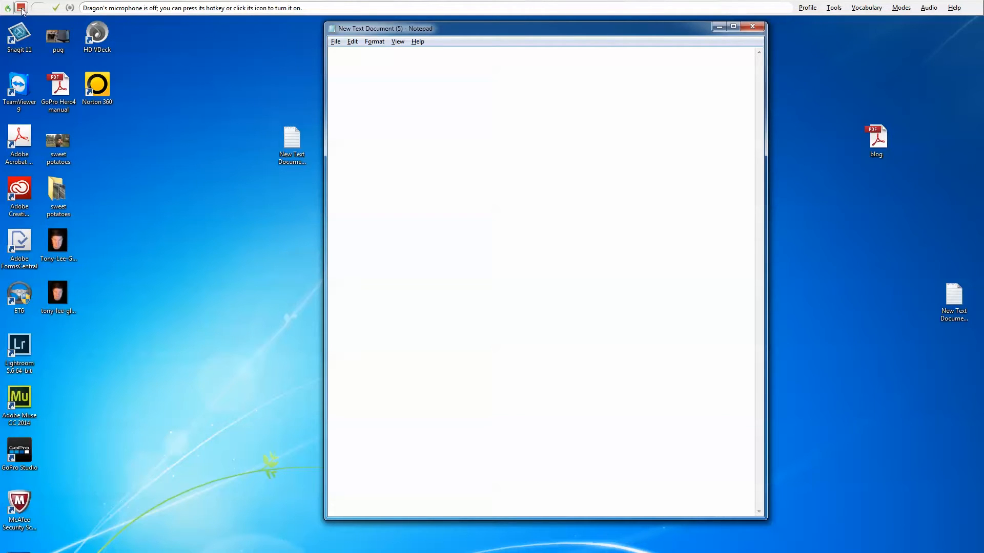
Turn on the microphone and dictate an opening paragraph about starting to dictate into Dragon NaturallySpeaking, ending with "how do I speak to Dragon when I am dictating?"
click(21, 9)
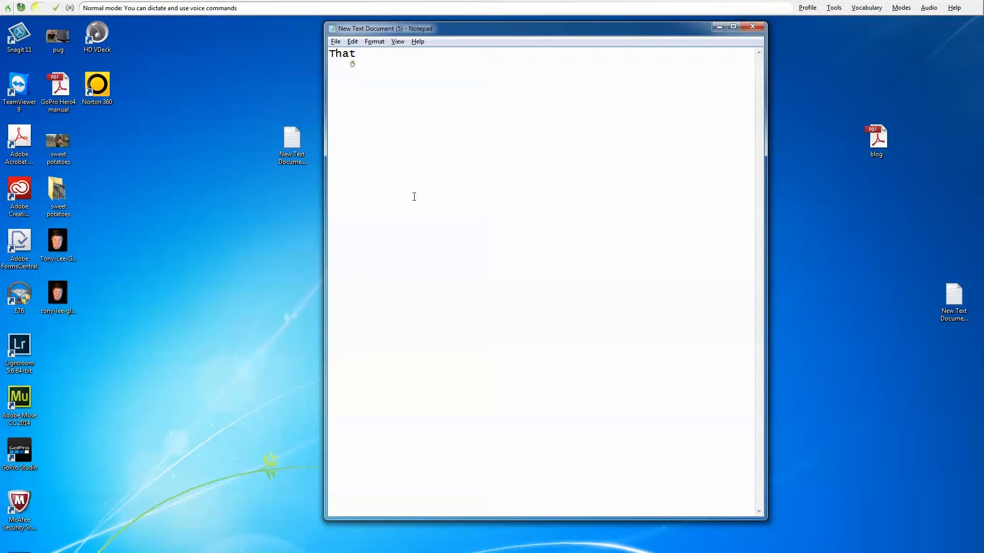
text(and now we are starting to)
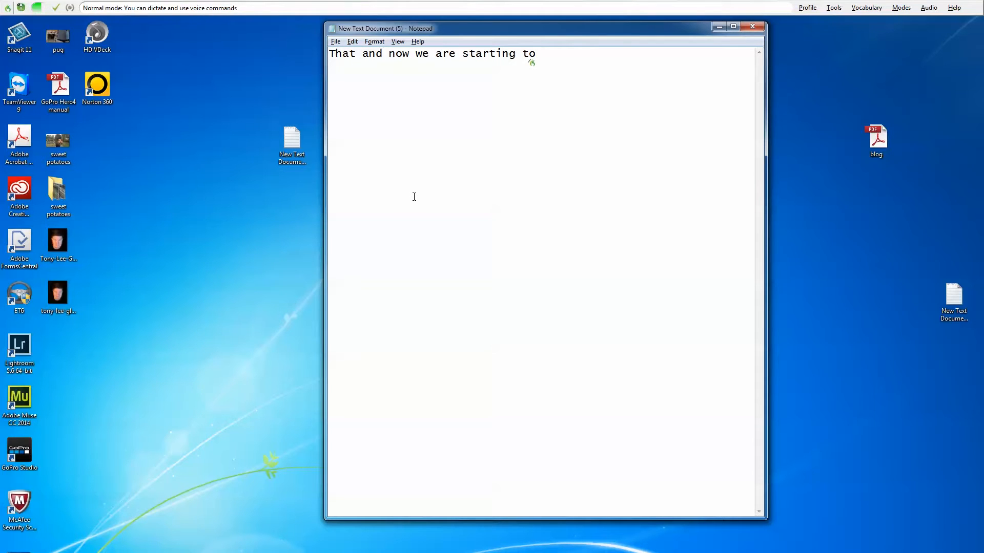
text( dictate into Dragon NaturallySpeaking.)
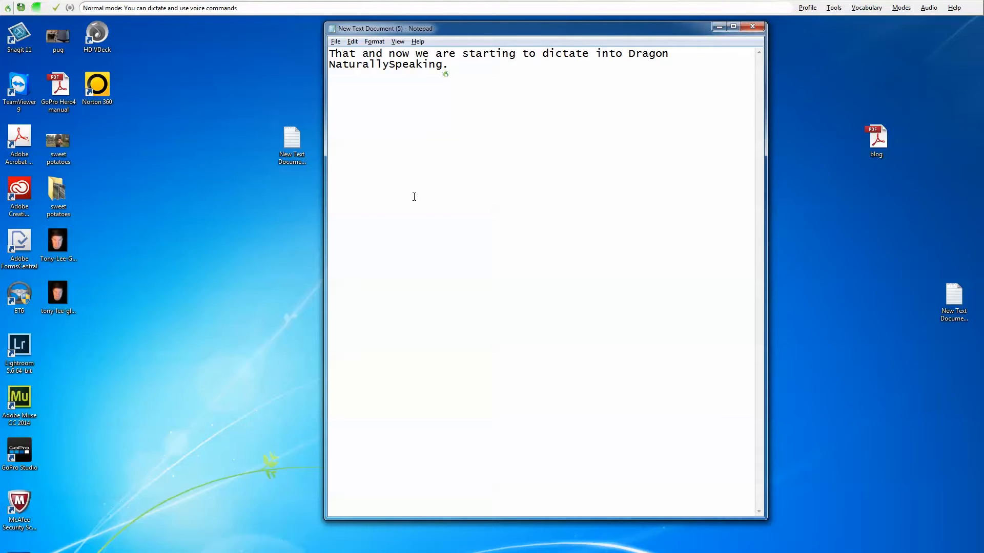
text( So how do I dictate)
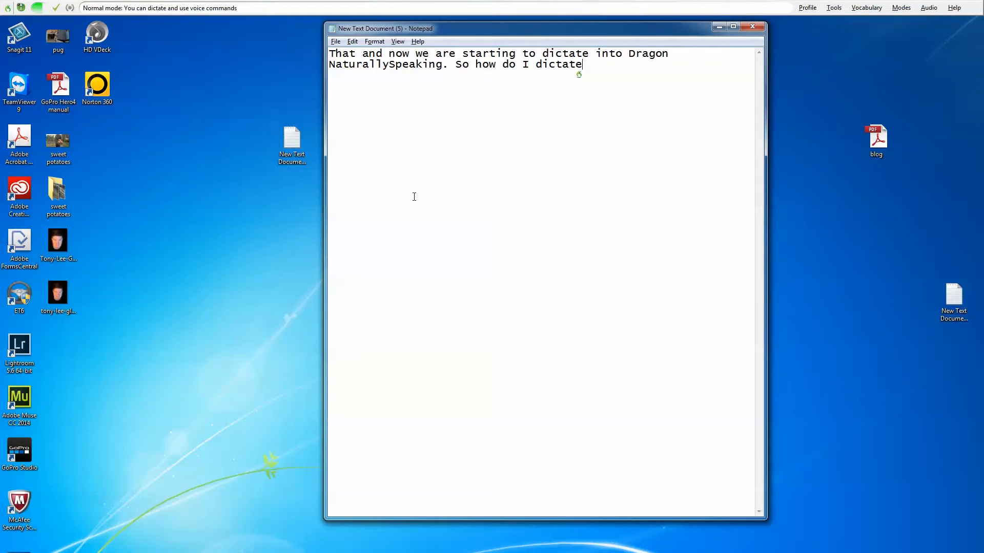
text( to Dragon how do I speak to Dragon)
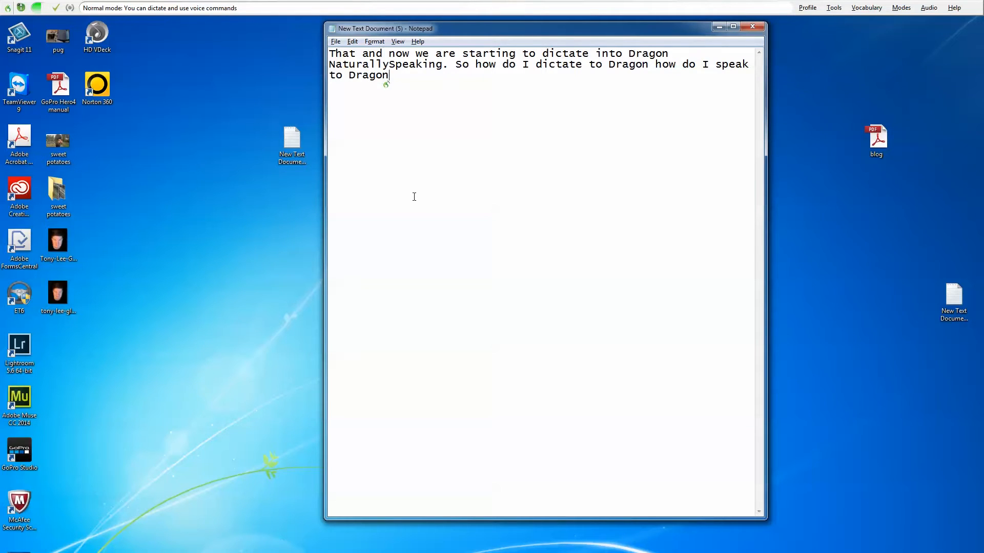
text( when I am dictating?)
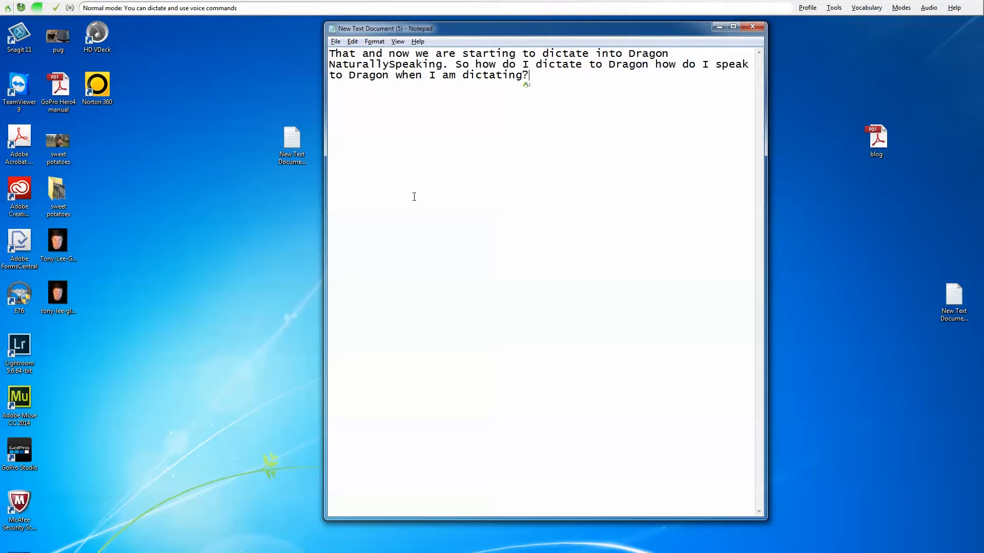
Dictate a second paragraph about speaking in a more controlled way without changing accent, ending with "So how well does Dragon perform?"
key(Return)
key(Return)
text(Well I do try to speak)
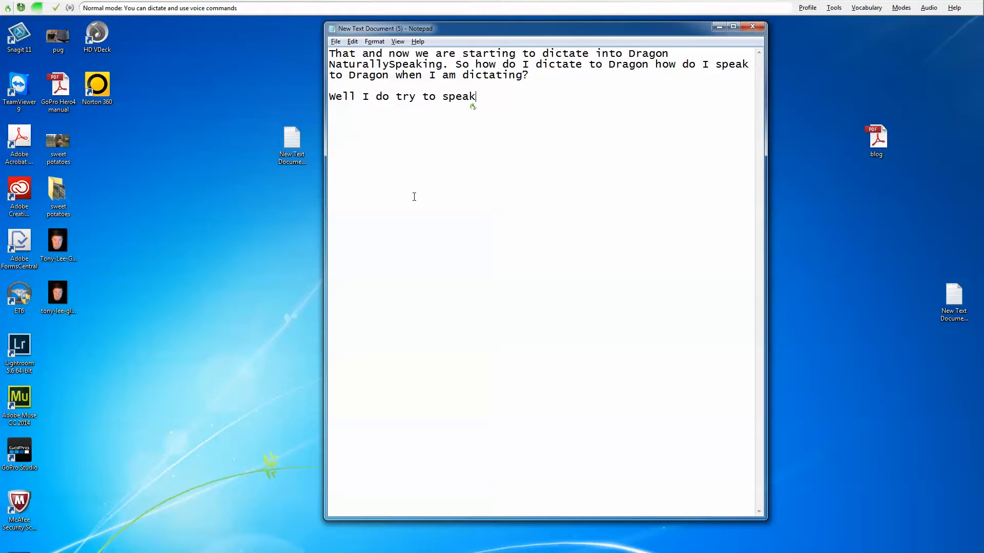
text( in a more controlled way.)
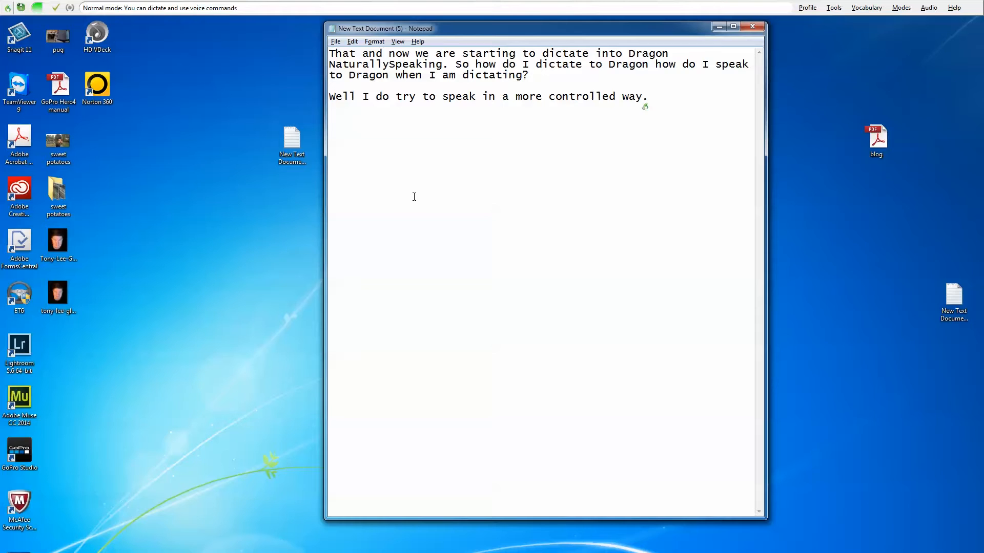
text(I try not to slur my words together)
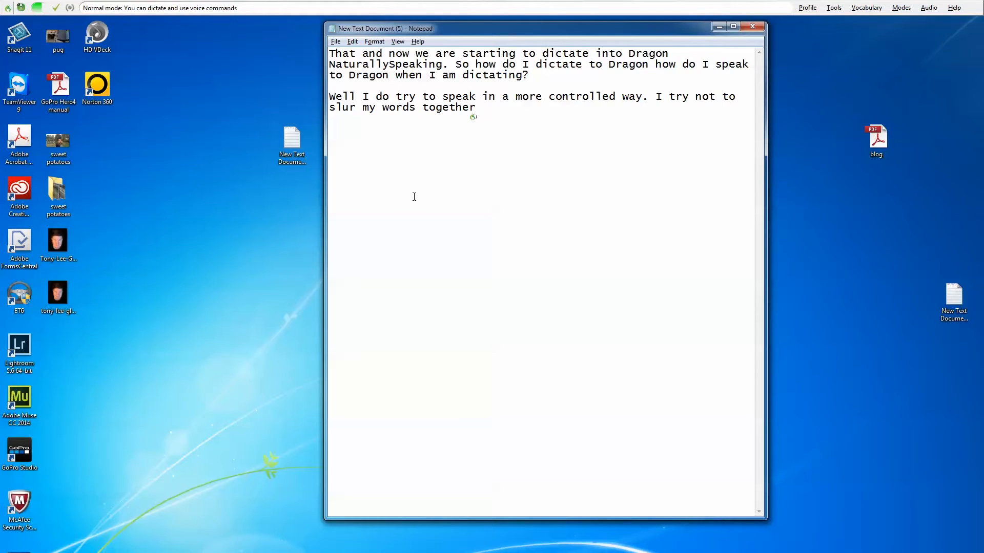
text(, but I do not change my accent)
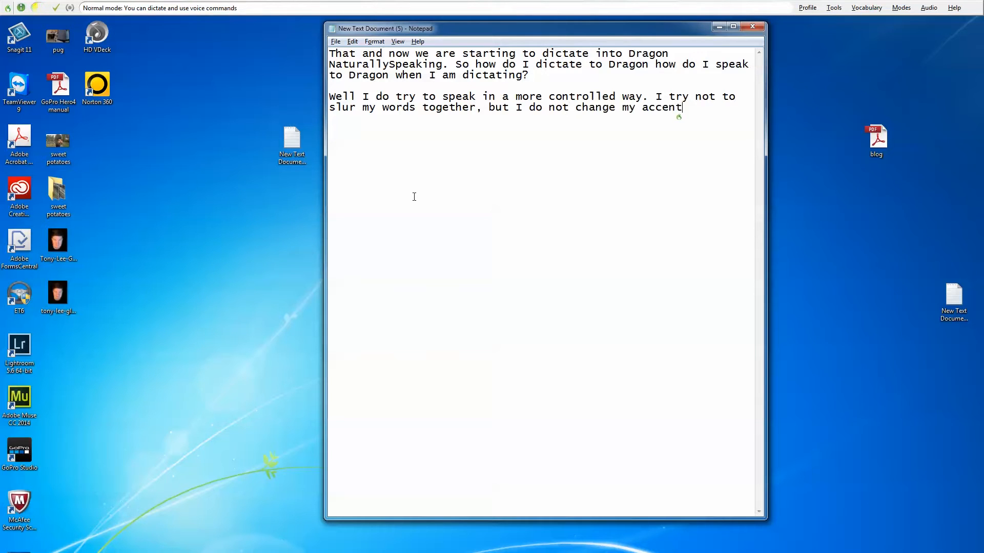
text(, as you can tell)
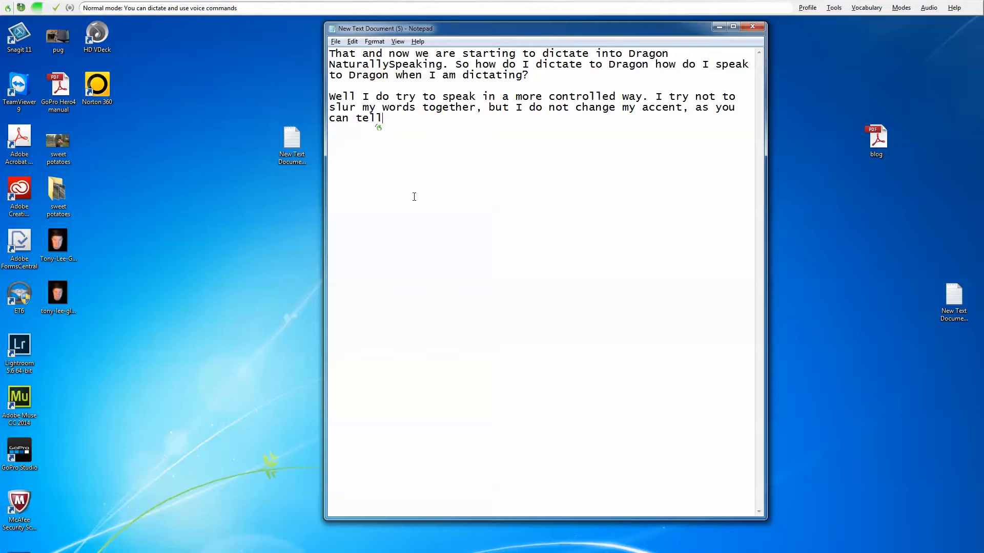
text( by this demonstration video.)
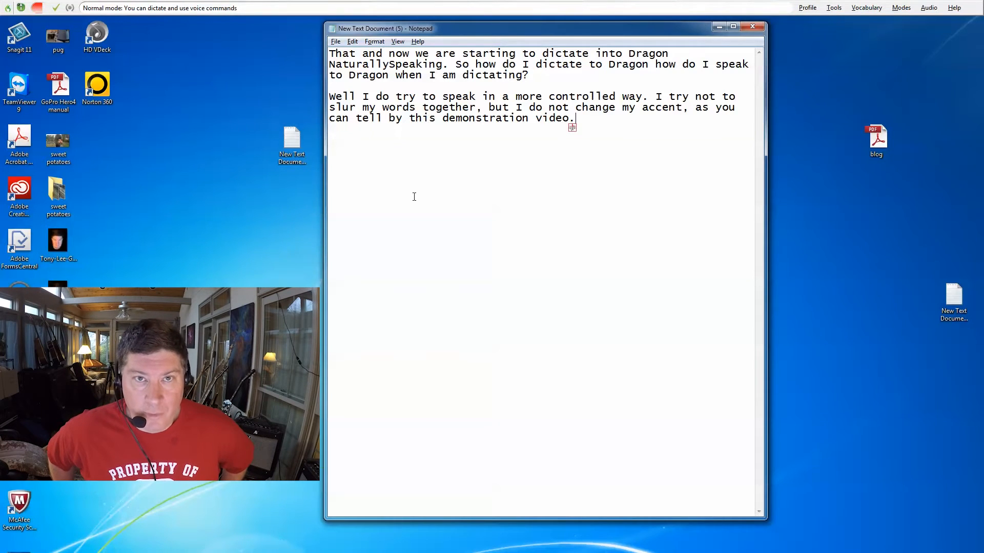
text( So how well does Dragon perform?)
Start a third paragraph with the sentence "Well honestly it does about 95% accurate recognition of my voice."
key(Return)
key(Return)
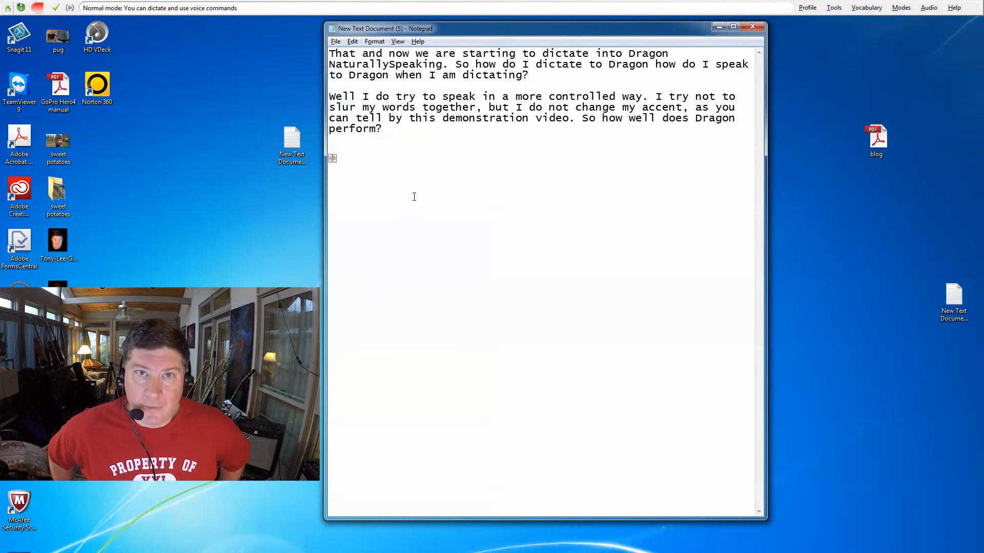
text(Well honestly)
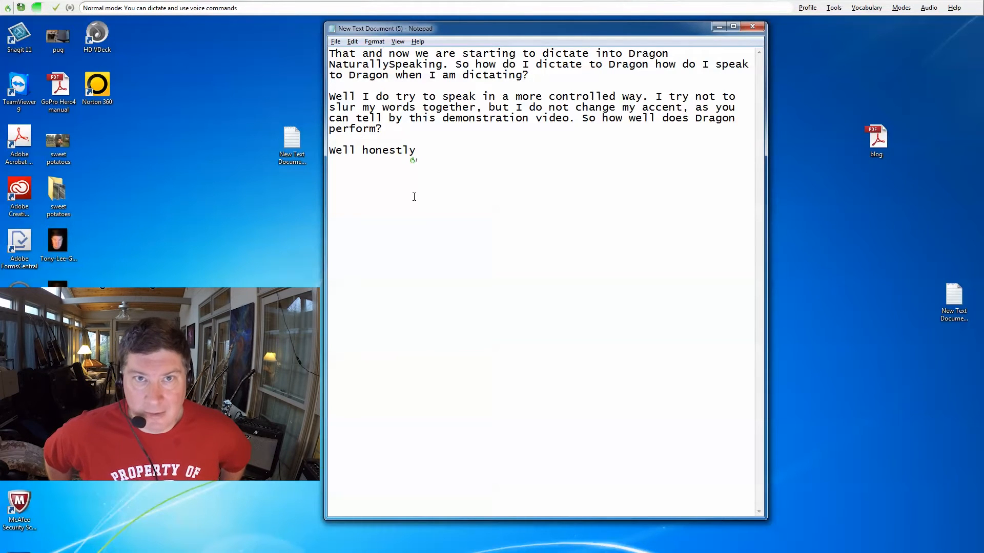
text( it does about 95% accurate)
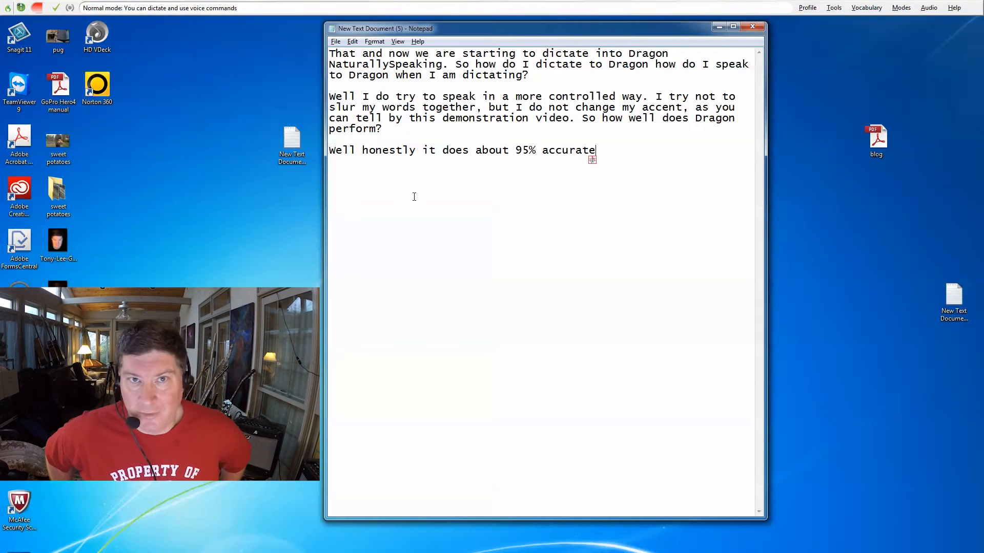
text( recognition of my voice.)
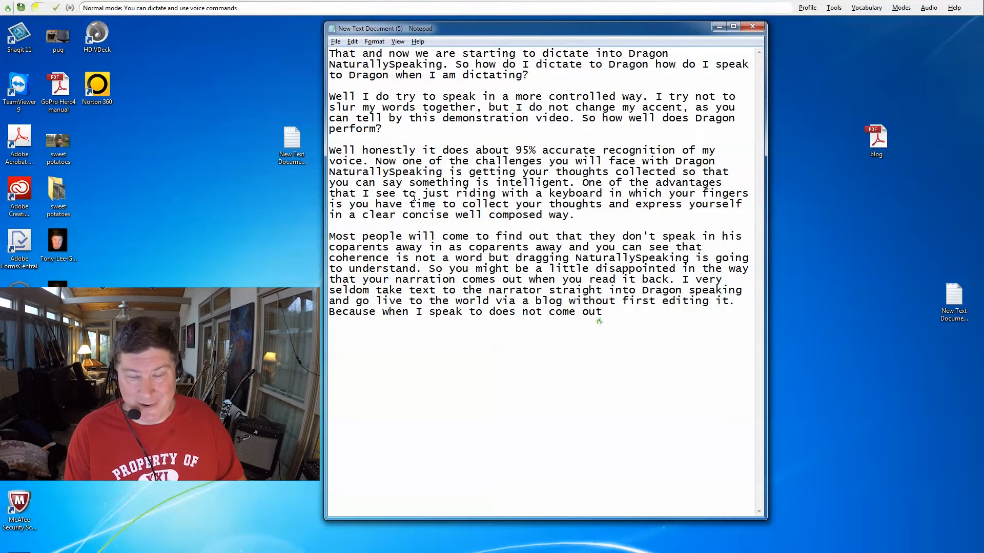
Finish the sentence about how spoken text comes out with "as good as when I taught." and leave a blank line after it
text(as good as when I taught.)
key(Return)
key(Return)
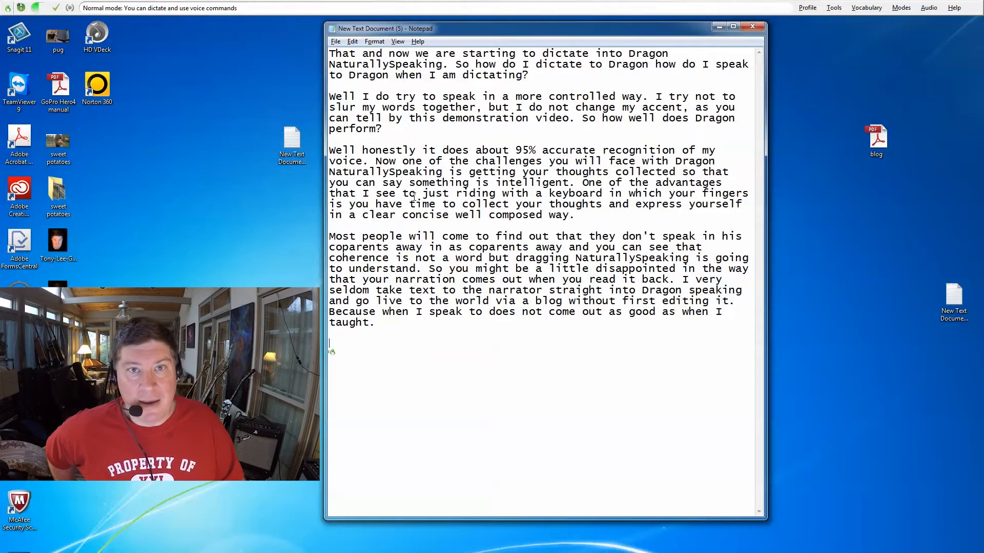
Dictate a short paragraph introducing how to get the most accuracy from Dragon NaturallySpeaking and announcing a test at regular speaking speed
text(Let me talk a little bit about)
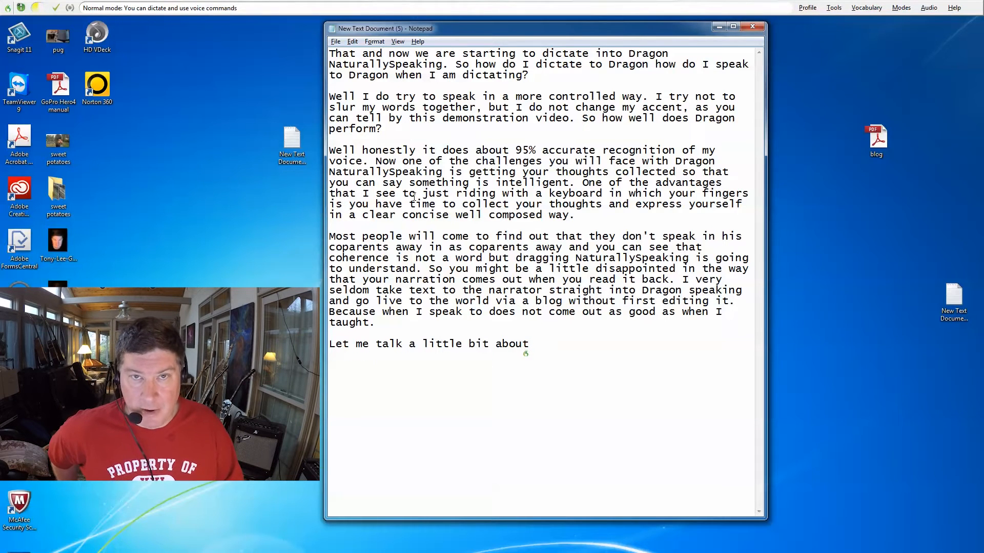
text( how to get the most accuracy and Dragon NaturallySpeaking. Now)
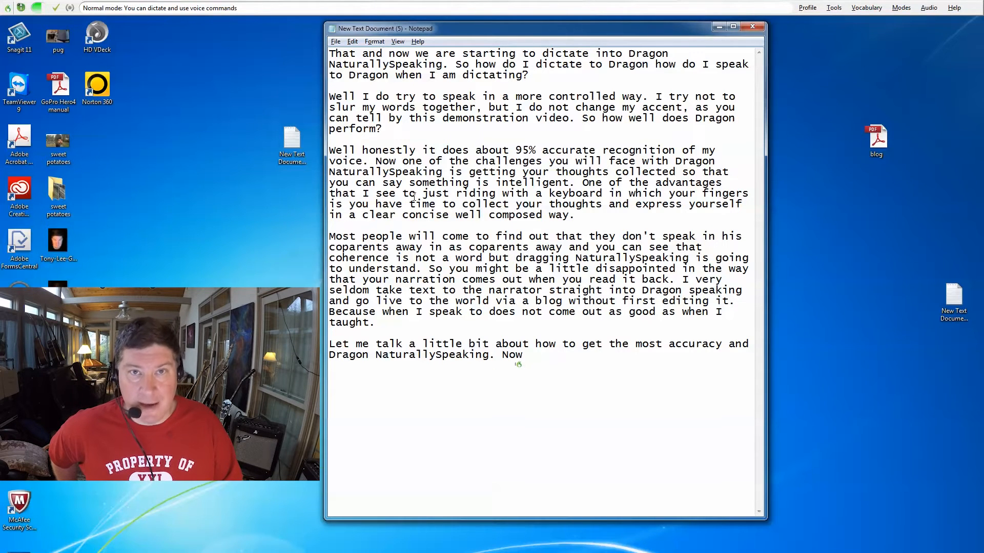
text( at this point I'm just going to speak regular speed)
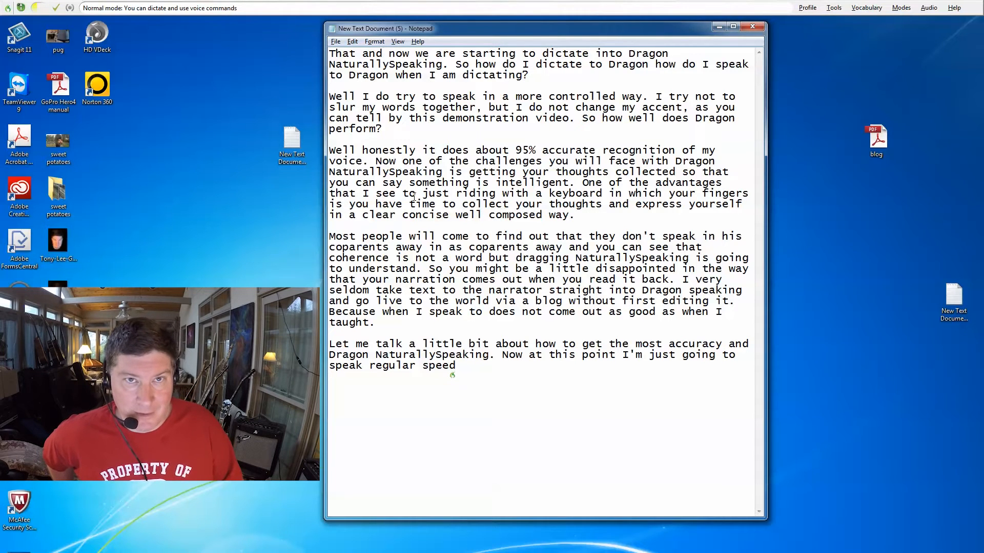
text( and was see how it picks up.)
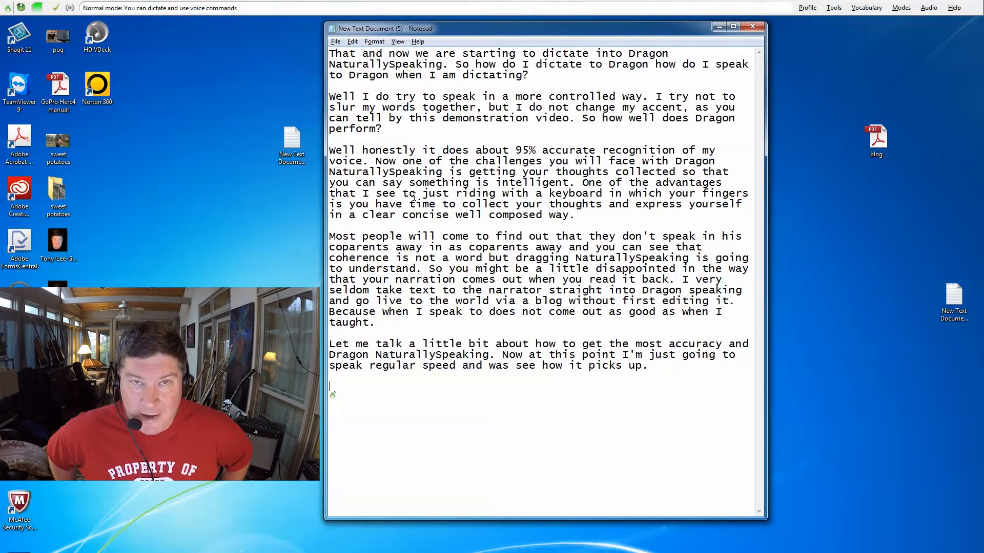
Dictate a paragraph on training Dragon by reading pre-scripted materials in a natural way, such as a John F. Kennedy speech or a popular novel passage
text(First of all you do have to train Dragon NaturallySpeaking,)
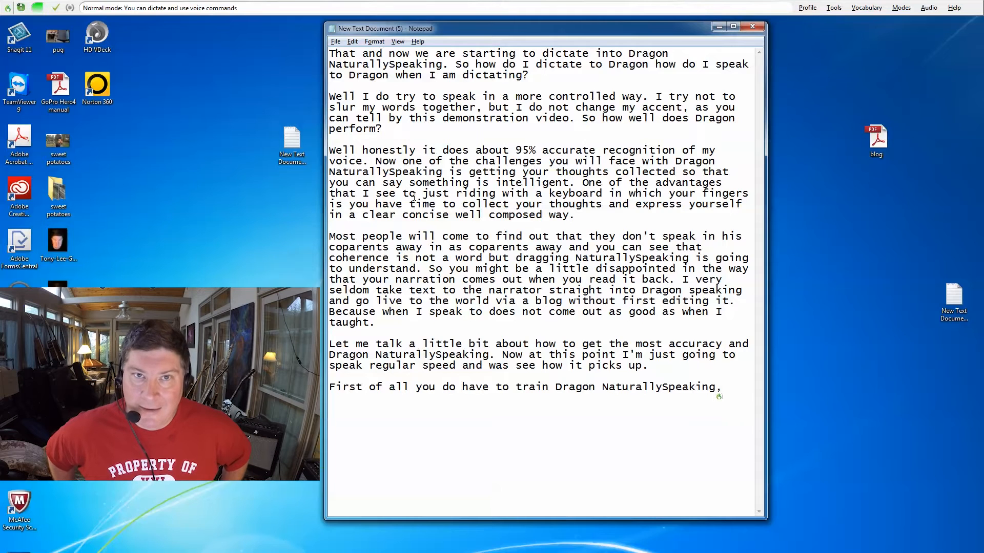
text( and what that entails)
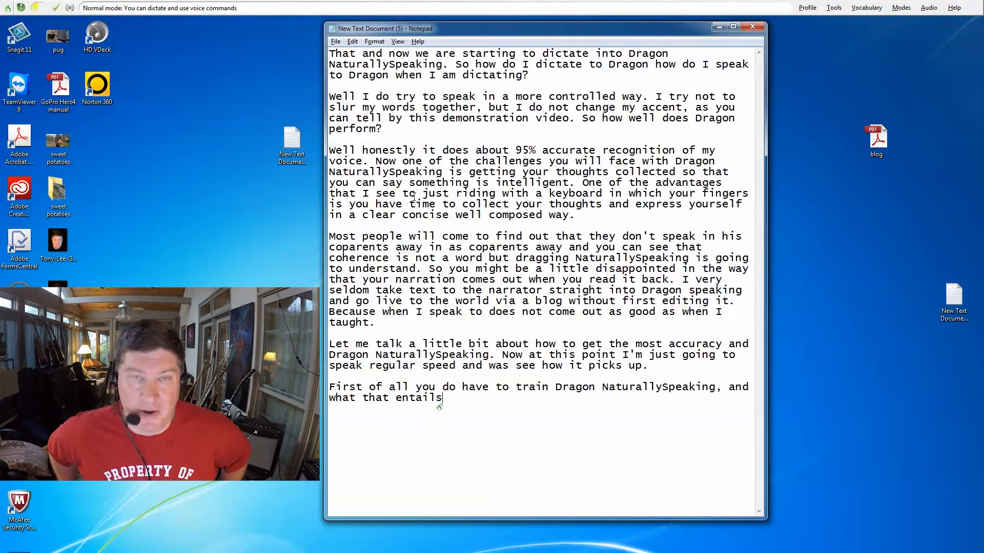
text( is reading some pre-scripted materials that they give to you)
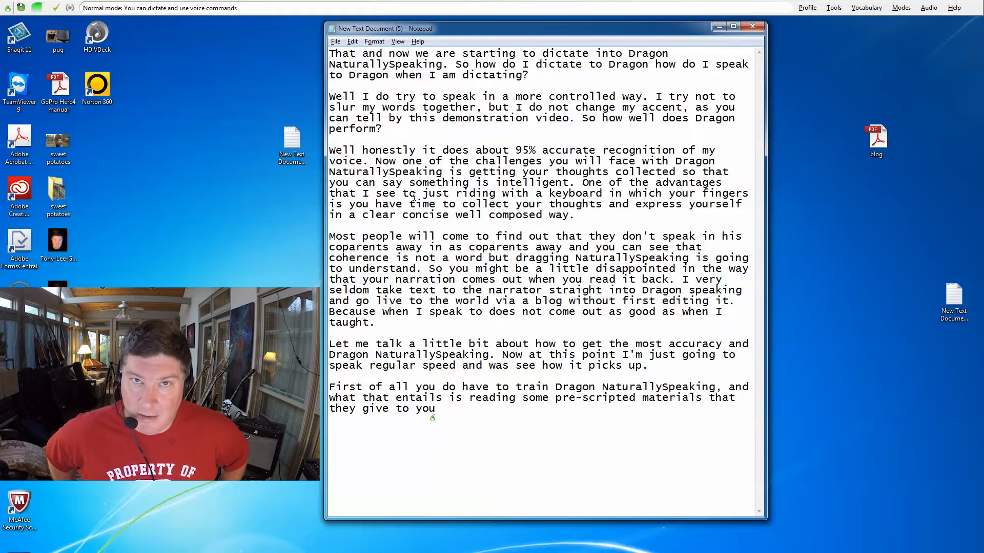
text(. They might give you a speech from John F. Kennedy,)
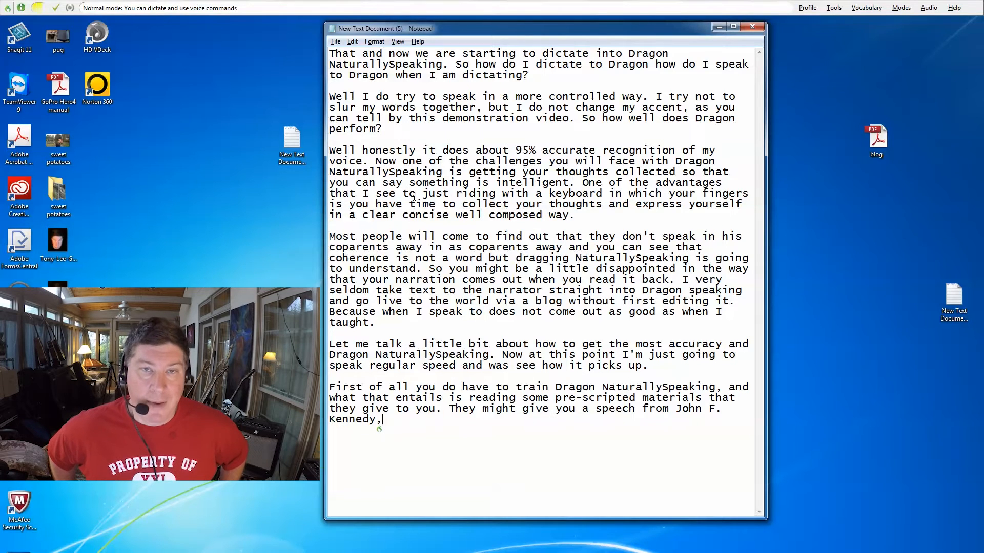
text( or a passage from up)
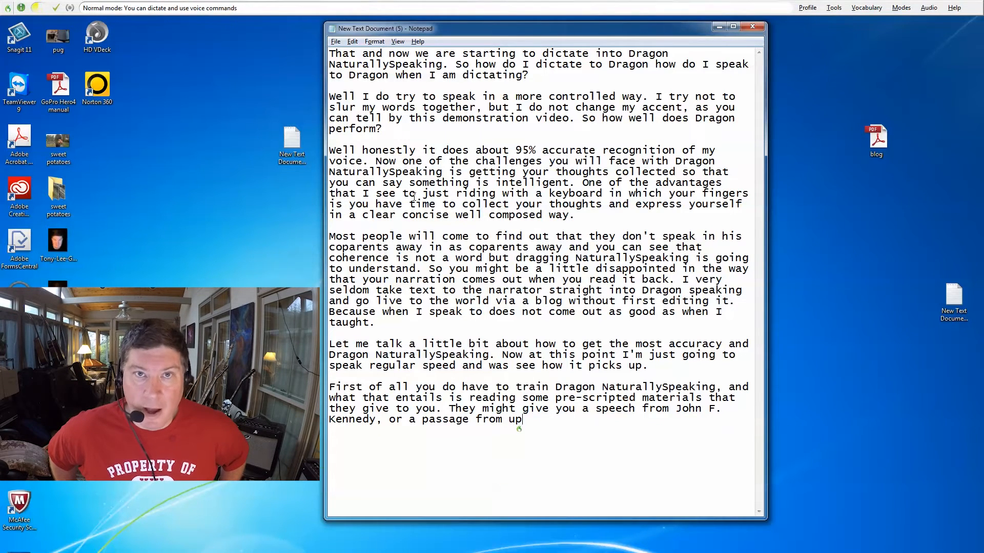
text( popular novel from)
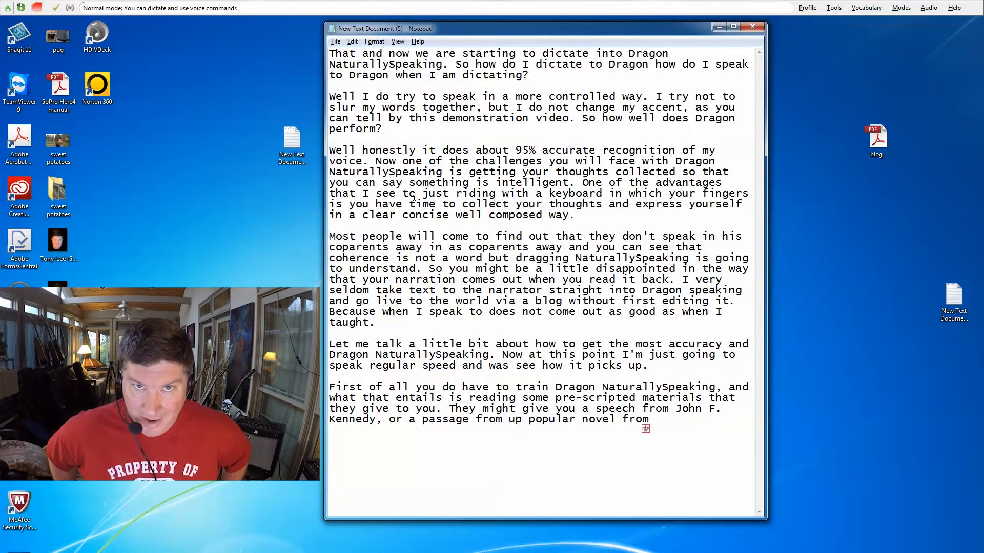
text( days gone by.)
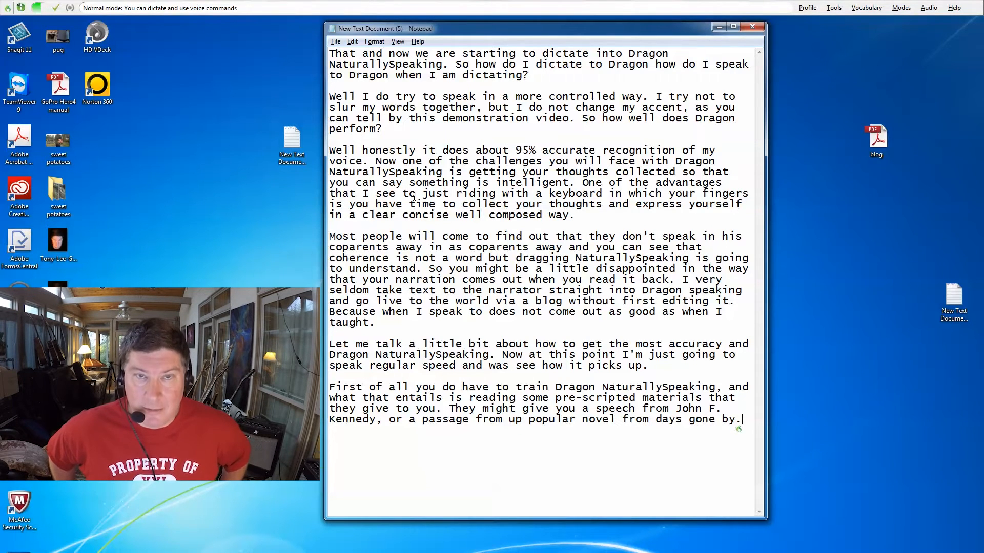
text( And they want you to read)
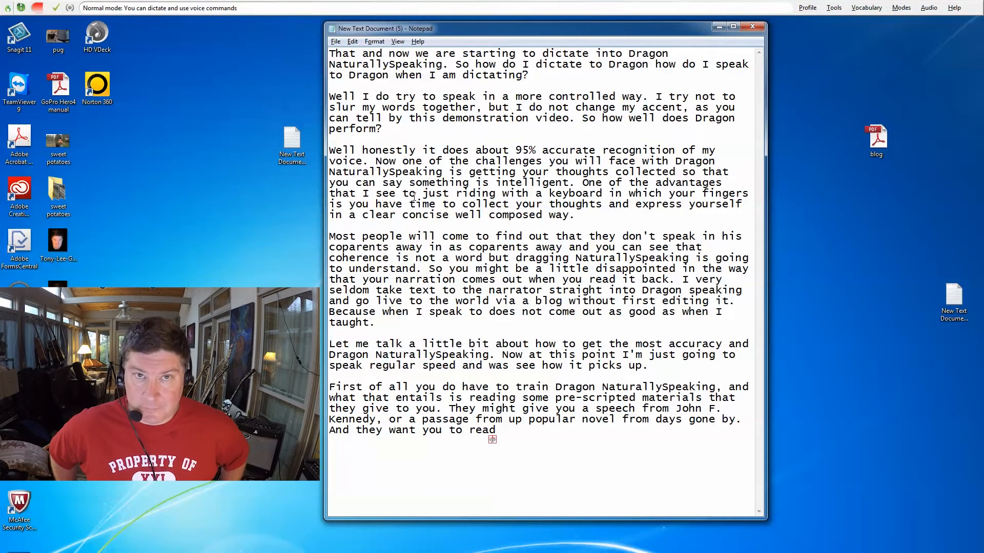
text( that text and do it in a natural way)
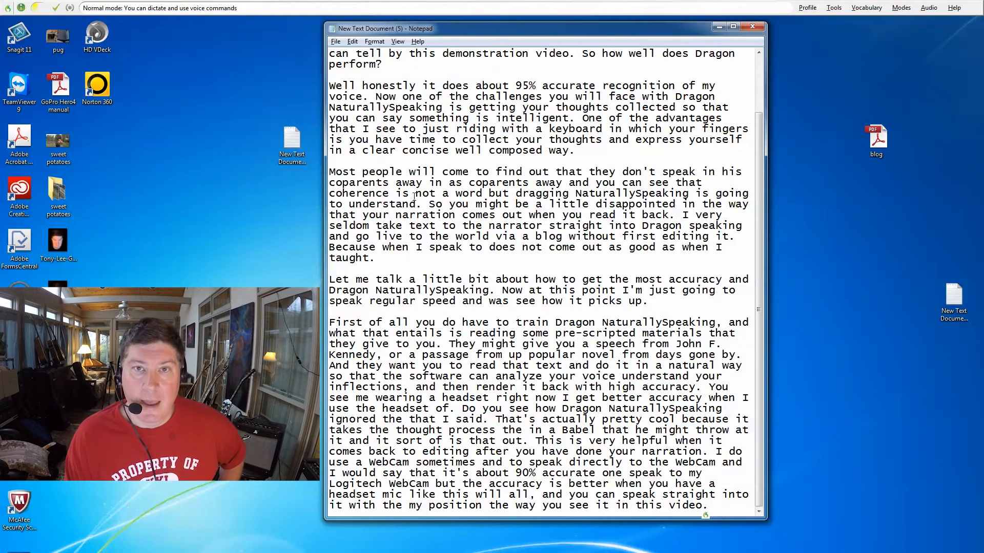
key(KP_Add)
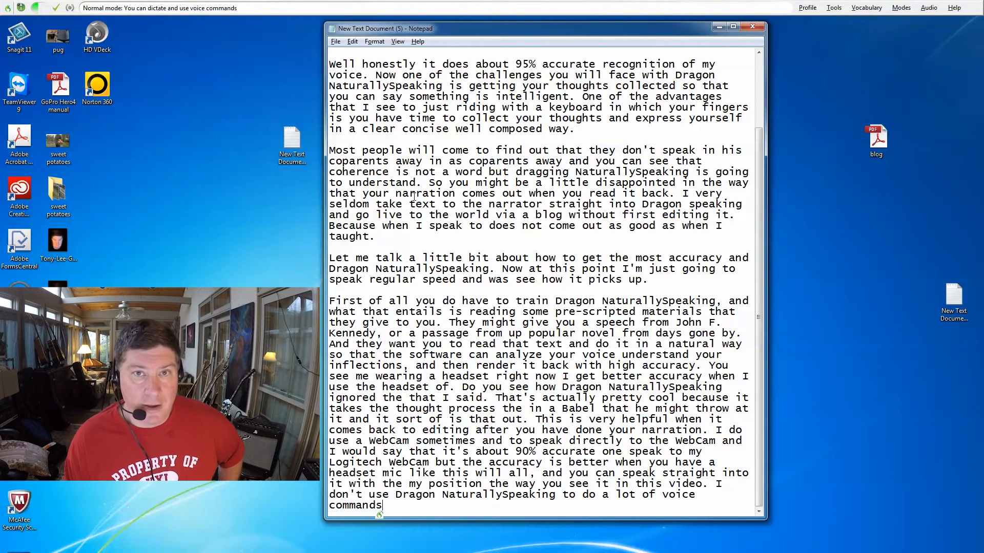
key(KP_Add)
key(KP_Add)
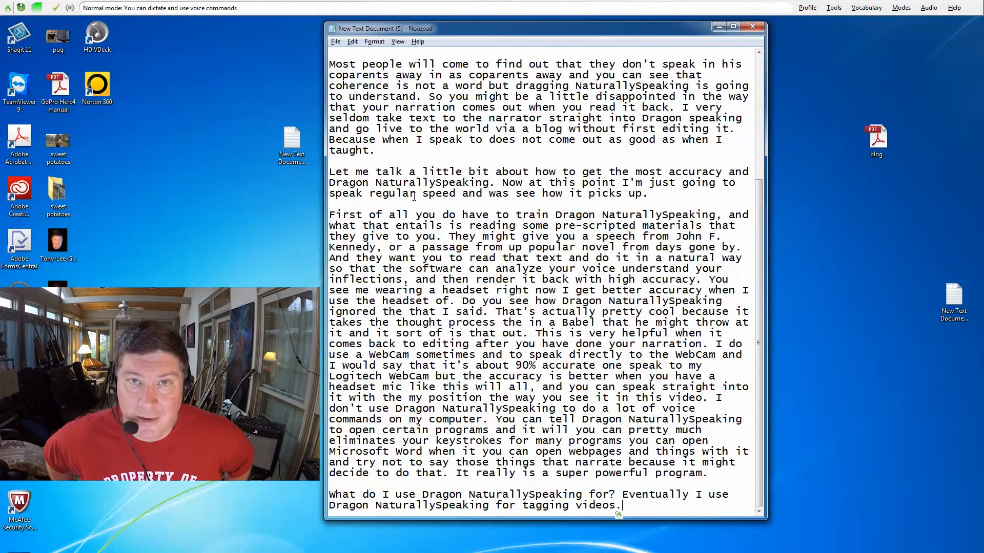
Add a sentence about the most mundane aggravating tasks in producing YouTube videos, "writing the description and riding all the keywords."
text(One of the most mundane aggravating tasks that I do since I produce a lot of videos for YouTube,)
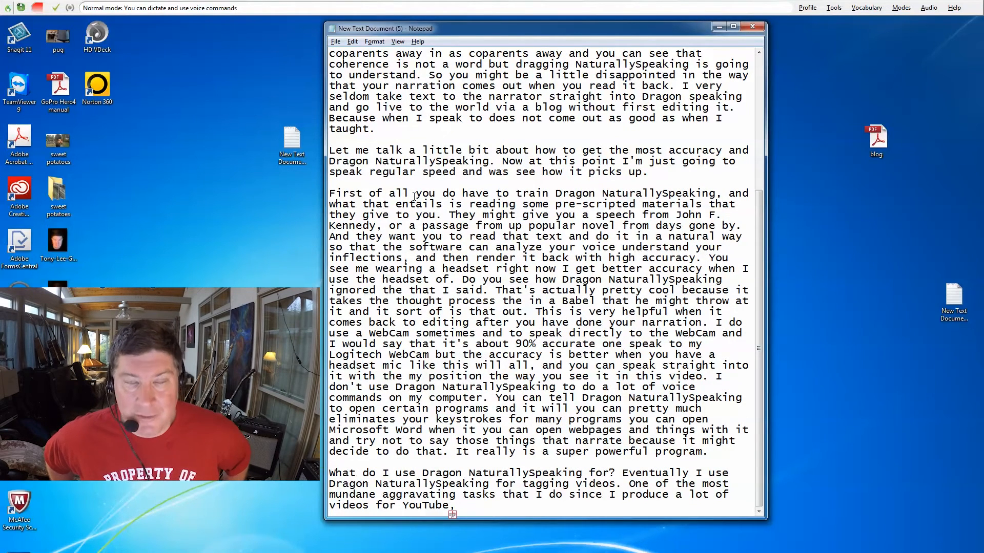
text( is writing the description)
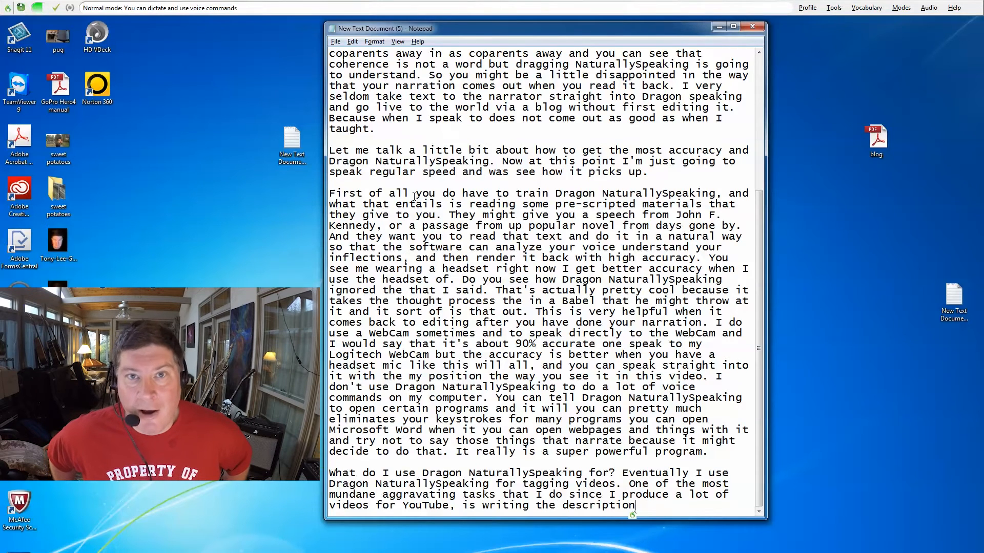
text( and riding all the keywords.)
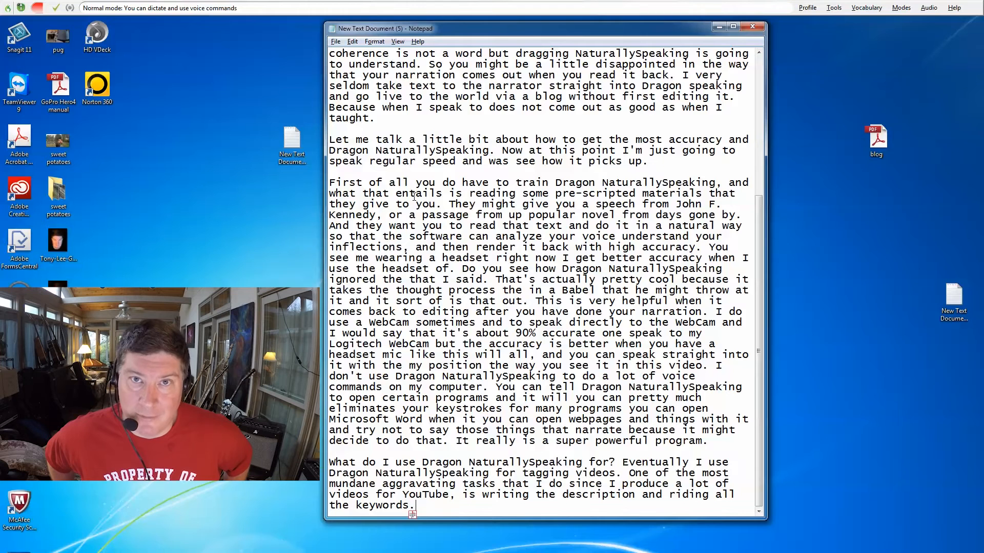
Add "So how might this work?" and a keyword list for the YouTube video ending with "Accuracy test,", then leave a blank line
text( So how might this work?)
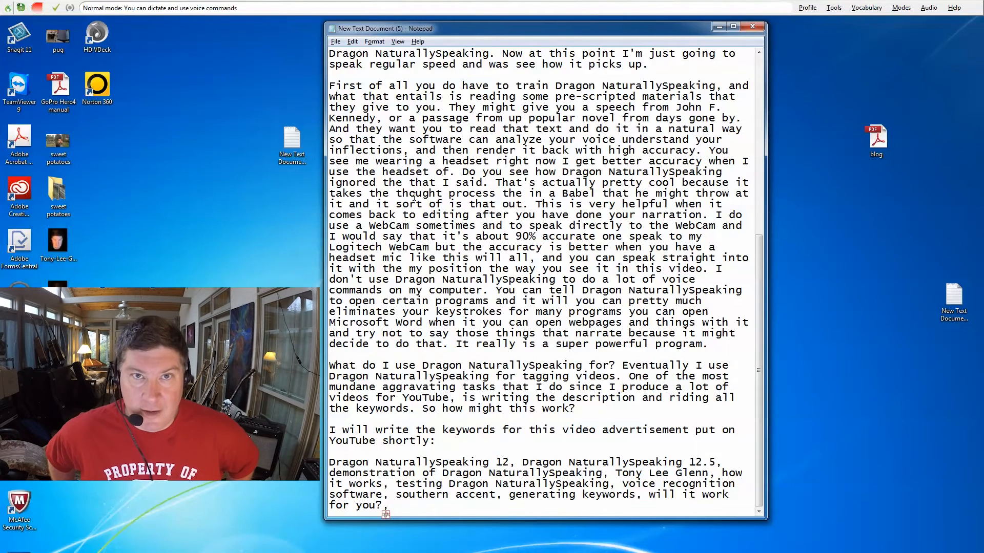
text(Accuracy test,)
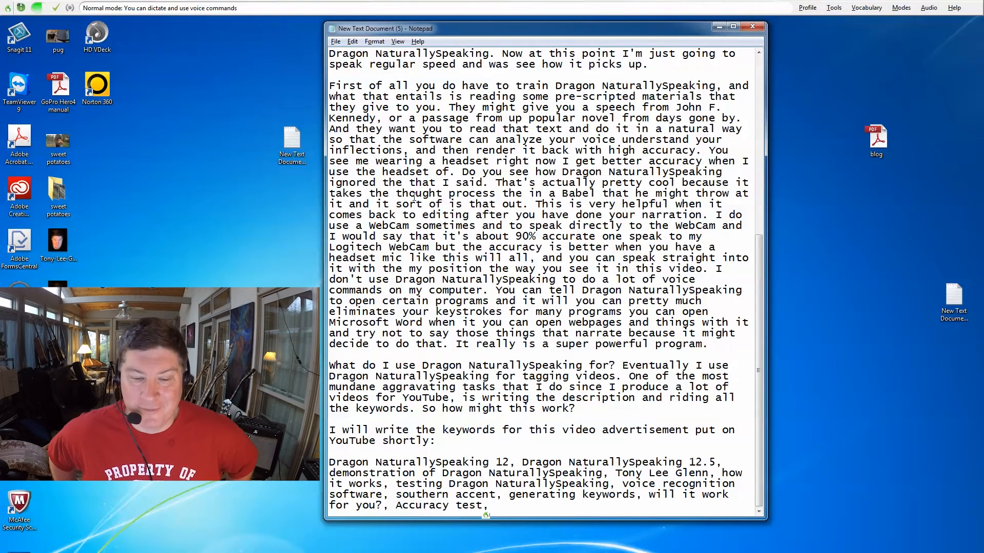
key(Return)
key(Return)
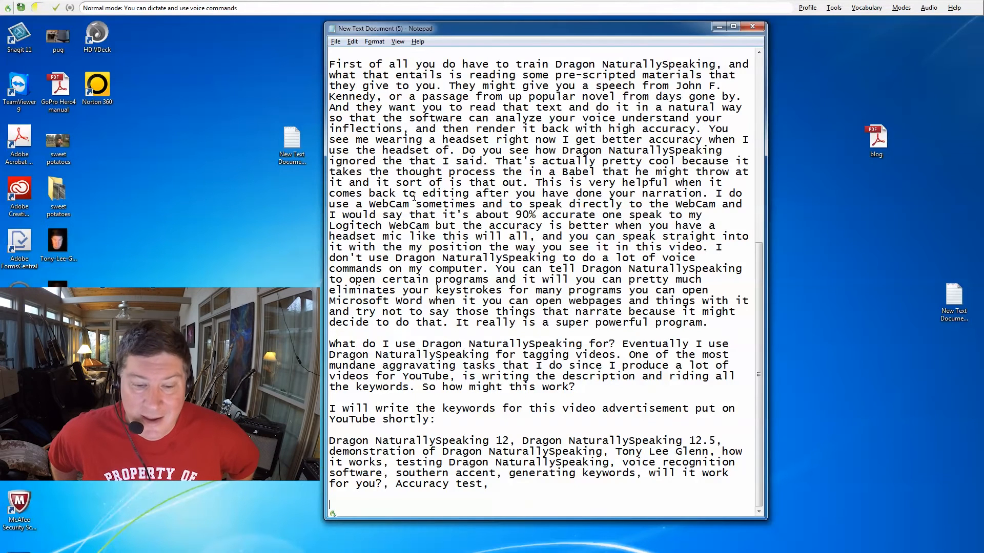
Dictate paragraphs on Dragon NaturallySpeaking 12.5's accuracy, whether it is worth having and whether it is perfect, ending with "edit for more precision."
text(As you can see here at the thought into it but with an appetite so you get to see how my accuracy is with Dragon NaturallySpeaking 12.5 from this video.)
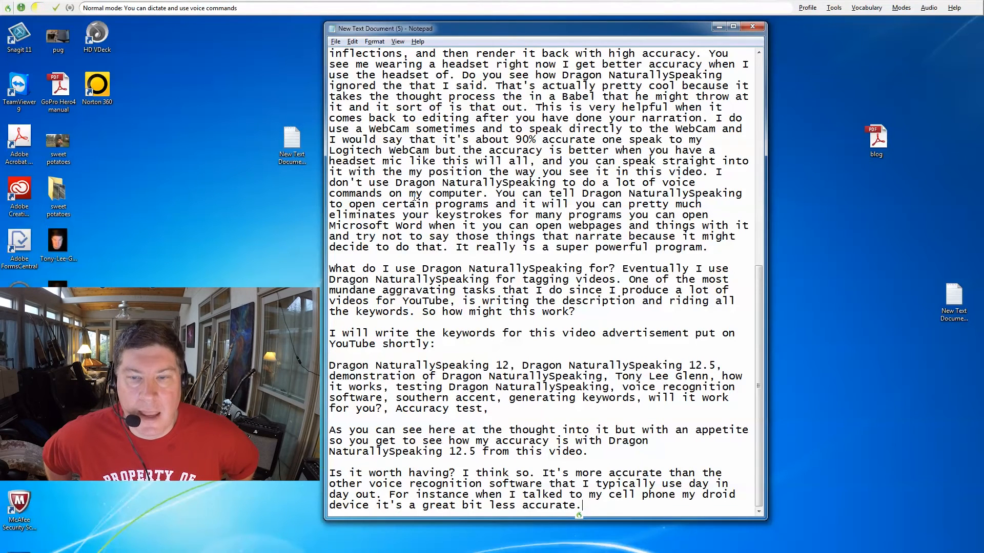
key(KP_Add)
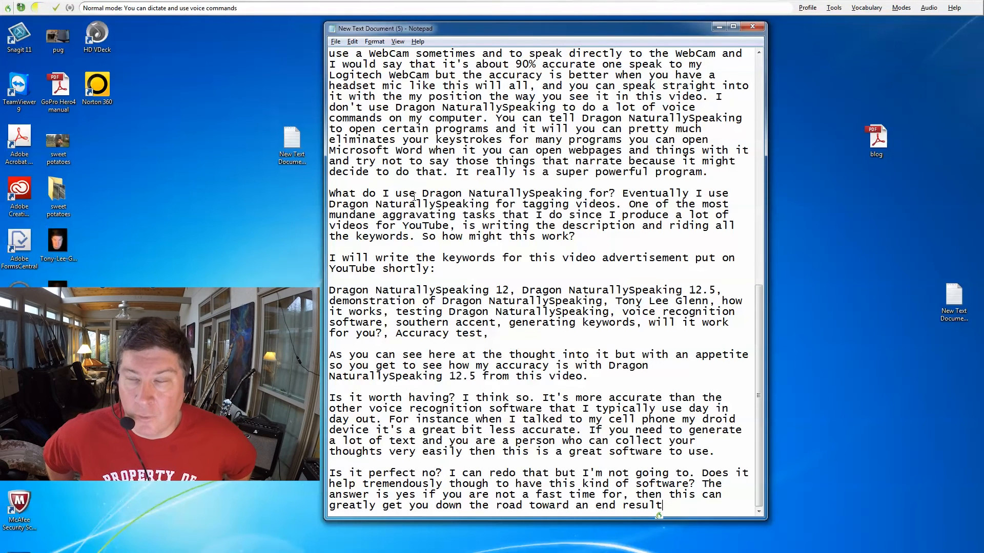
text(that you can then go back and edit for more)
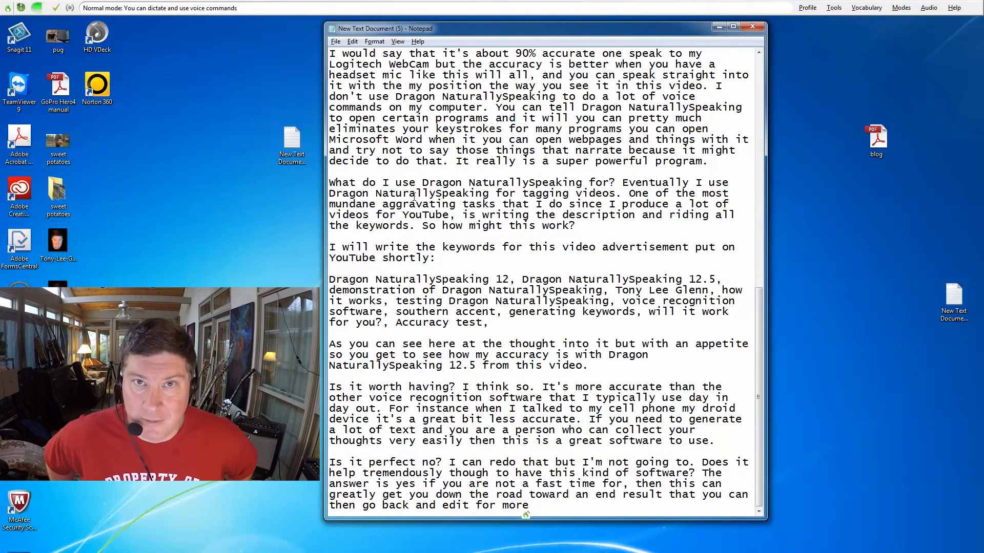
text( precision.)
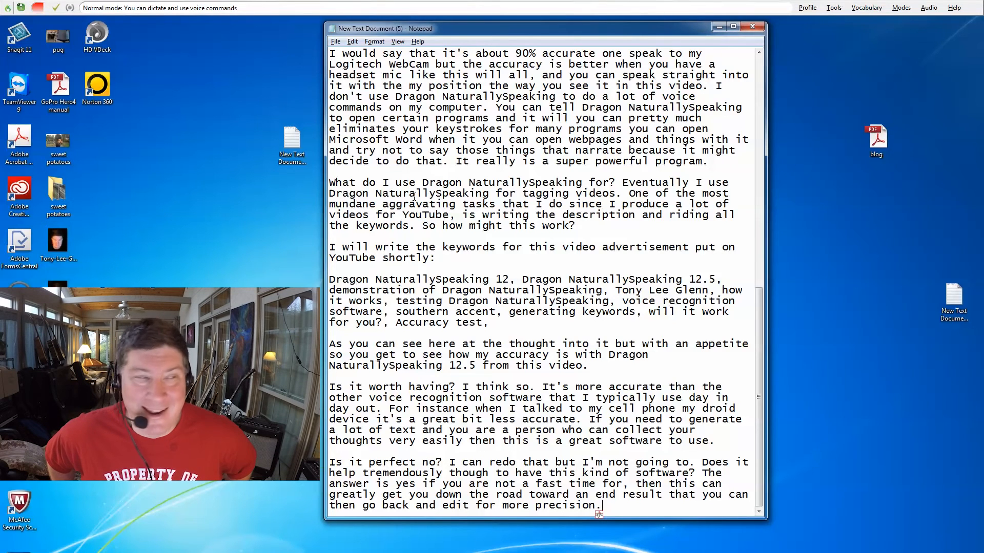
key(KP_Add)
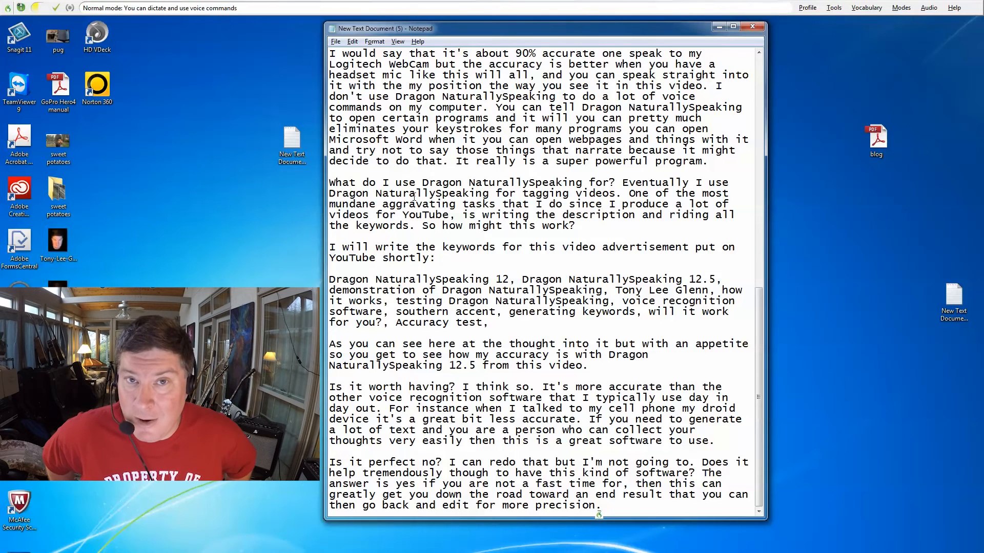
Add a sentence hoping the video shows what a person with Southern inflections can expect from "this really nice package that is quite affordable."
text(I hope this video has been helpful to some people just to show you what what you can expect)
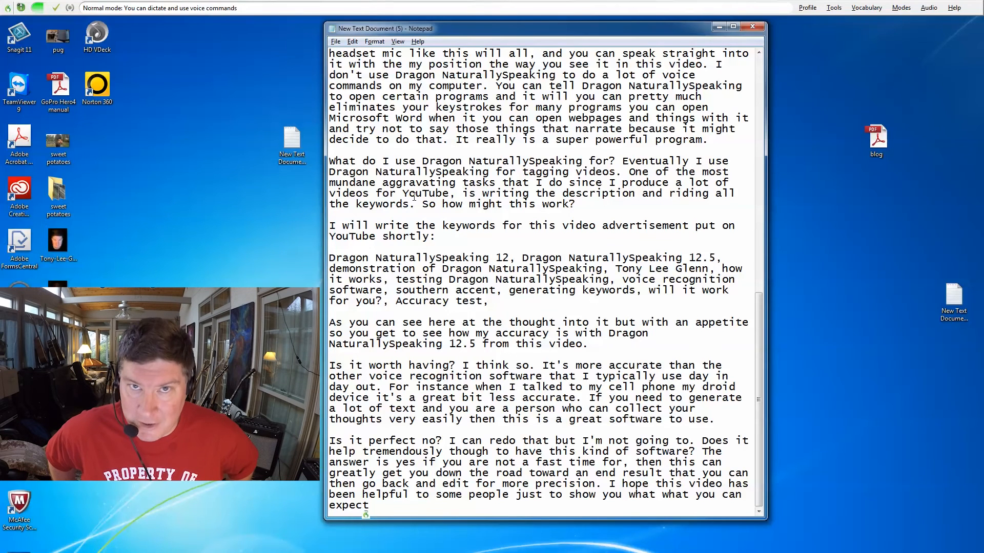
text(particularly as a person who speaks with Southern inflections)
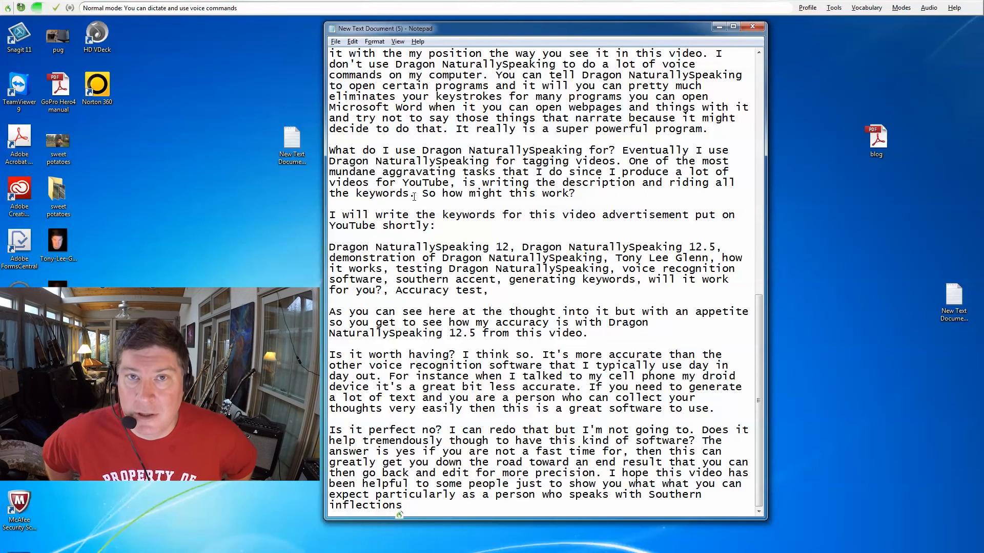
text( with this really nice package that is quite affordable)
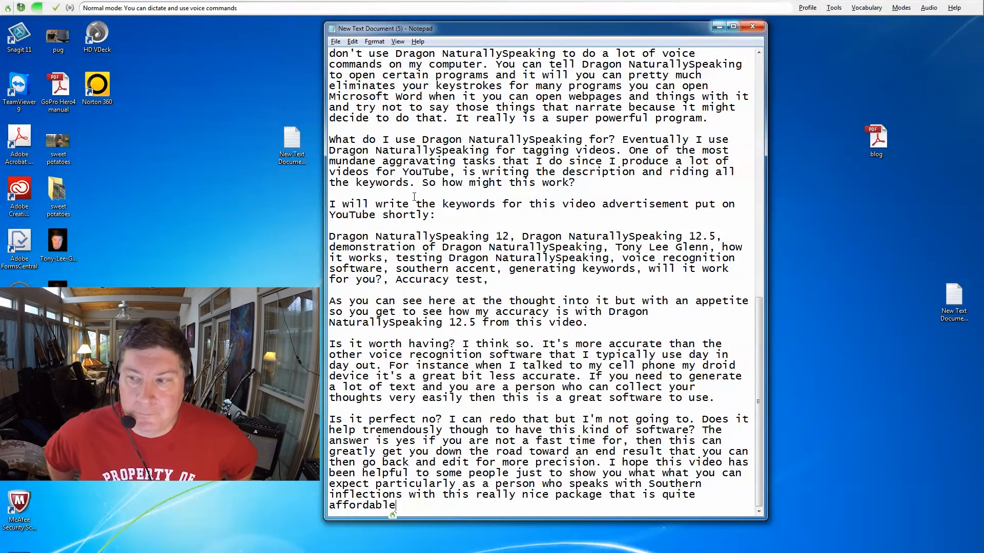
text(.)
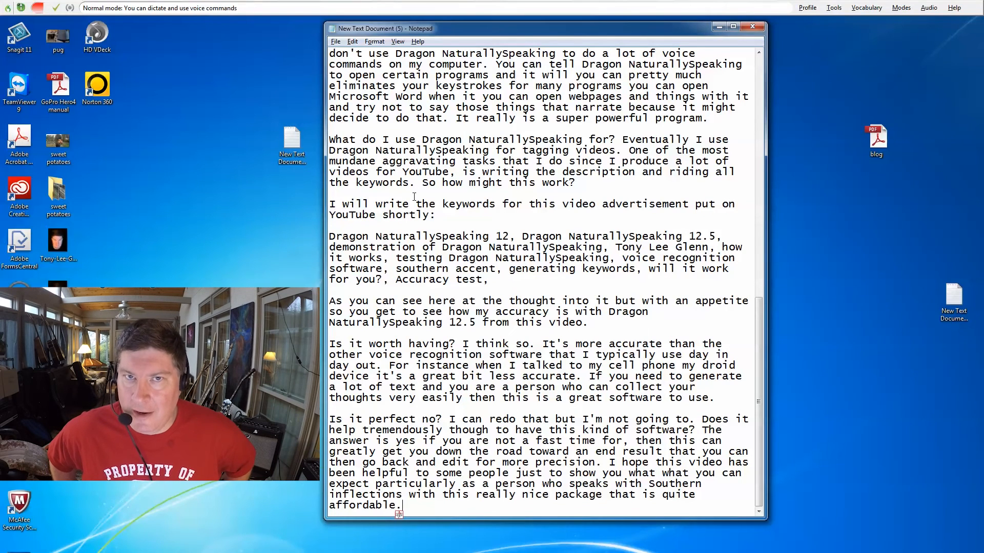
key(KP_Add)
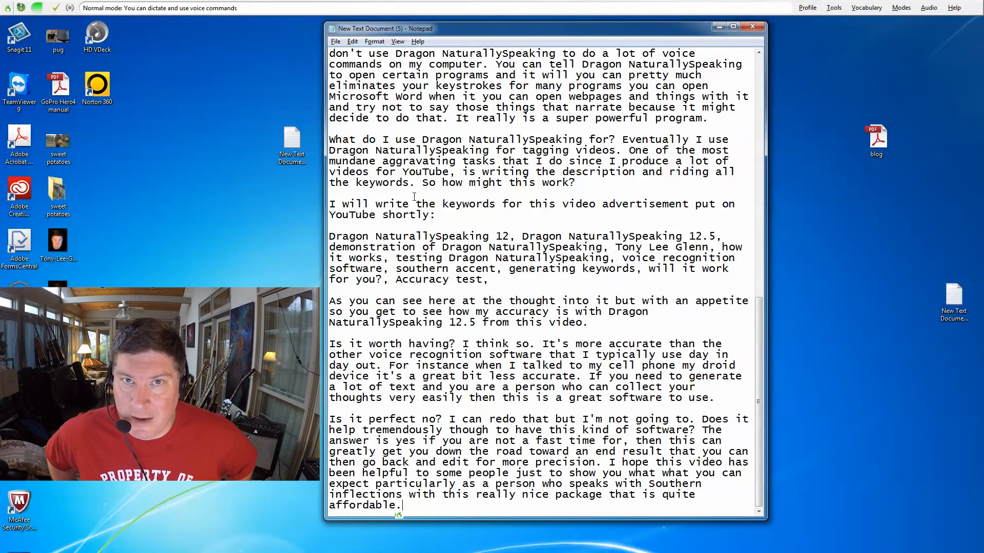
Add a closing caution that it does "take a lot of system resources", followed by "Expected to take many medics to run."
text(One last thing I will leave you with is the)
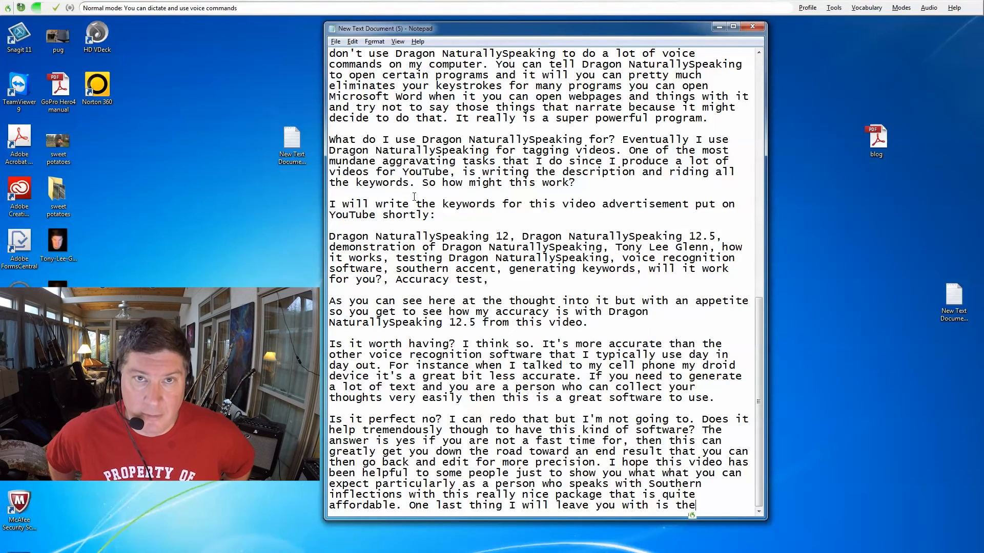
text( fact that it does take a lot of system resources.)
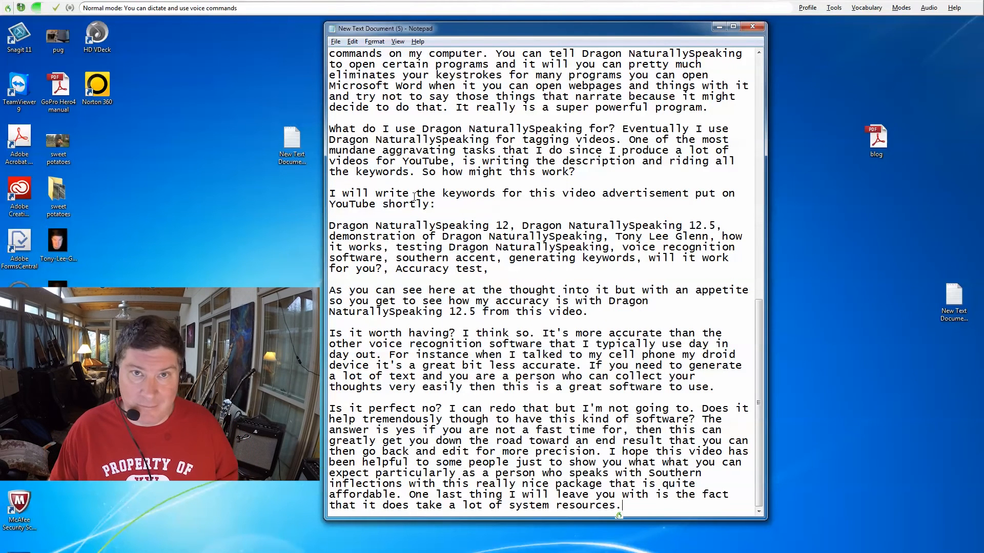
text( Expected to take many medics to run.)
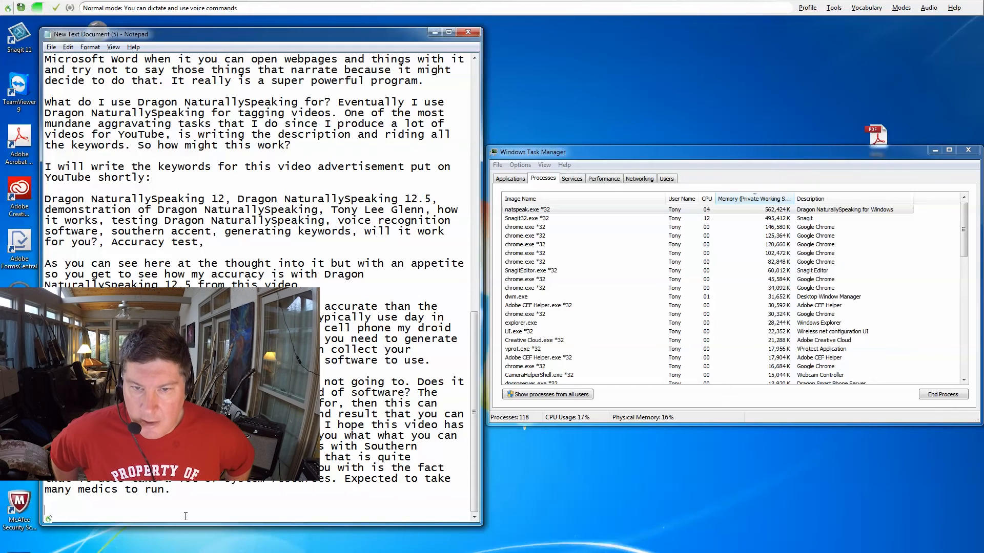
Dictate a new paragraph citing the Windows task manager, saying Dragon NaturallySpeaking takes "550+ mix to run," and advising a powerful PC
text(Now you can see as a drug is on the screen)
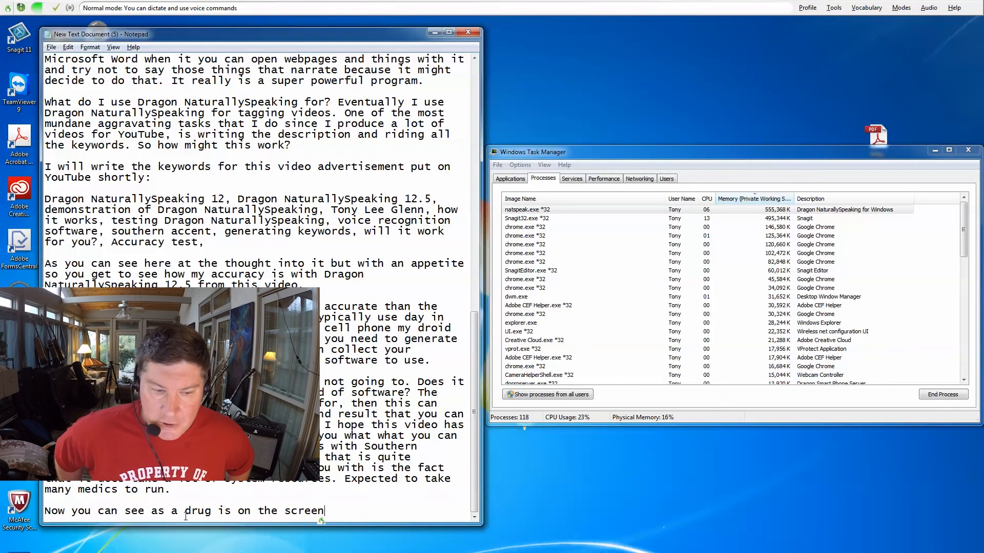
text( the Windows task manager,)
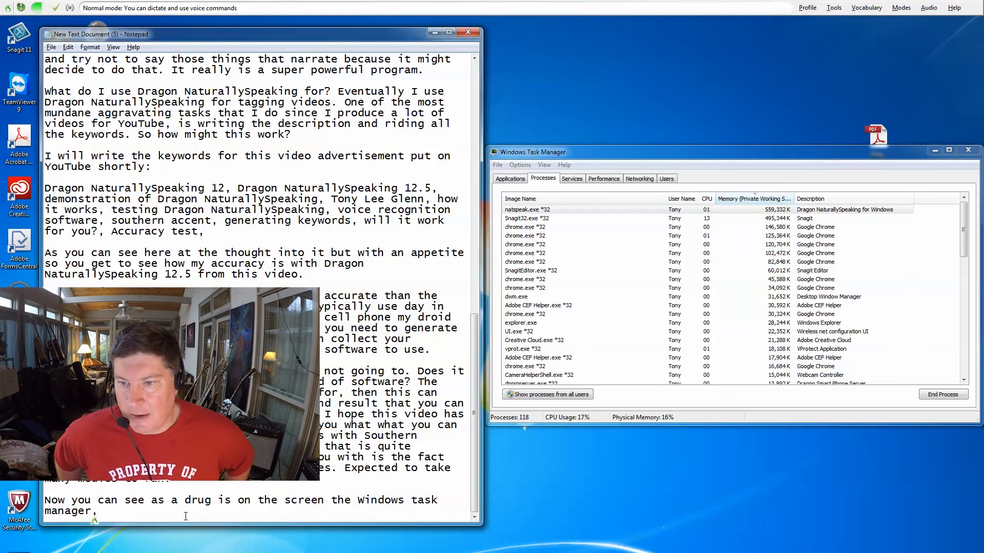
text( that Dragon NaturallySpeaking takes)
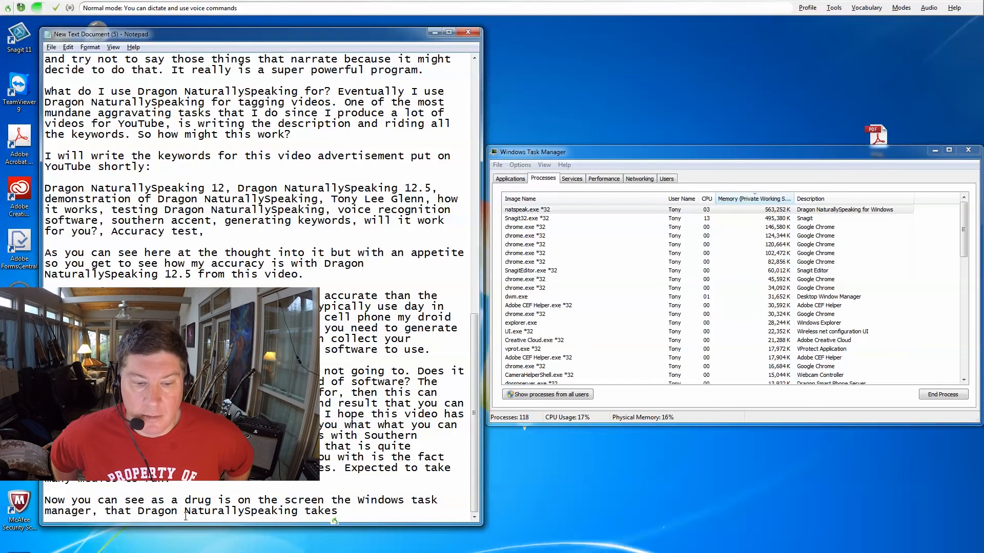
text(550+ mix to run,)
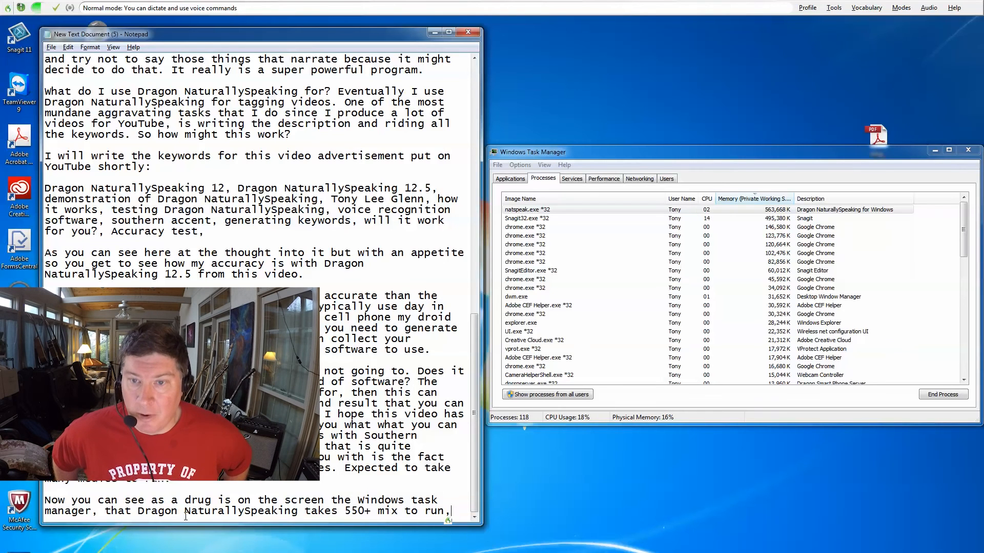
text(so be sure that you have a powerful PC if you're going to use this program)
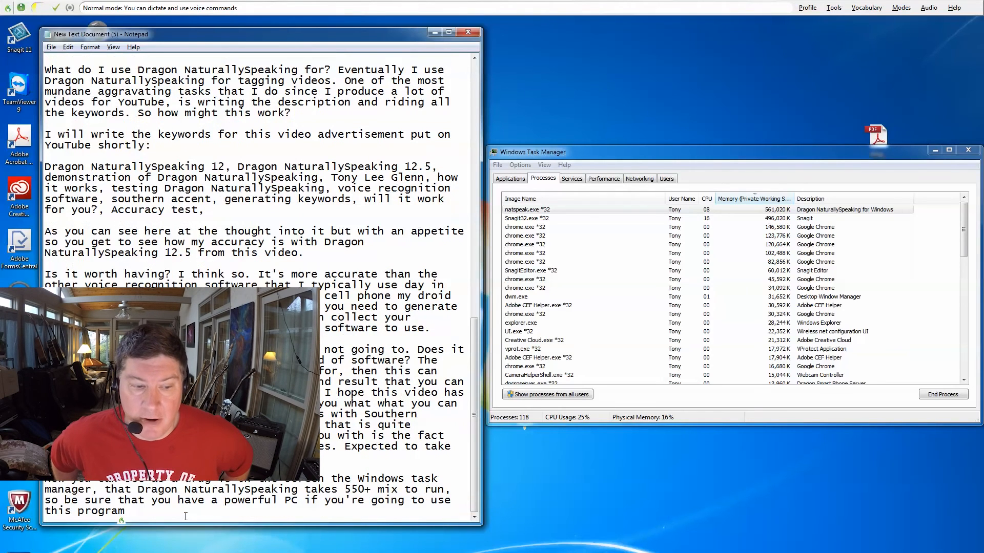
text(.)
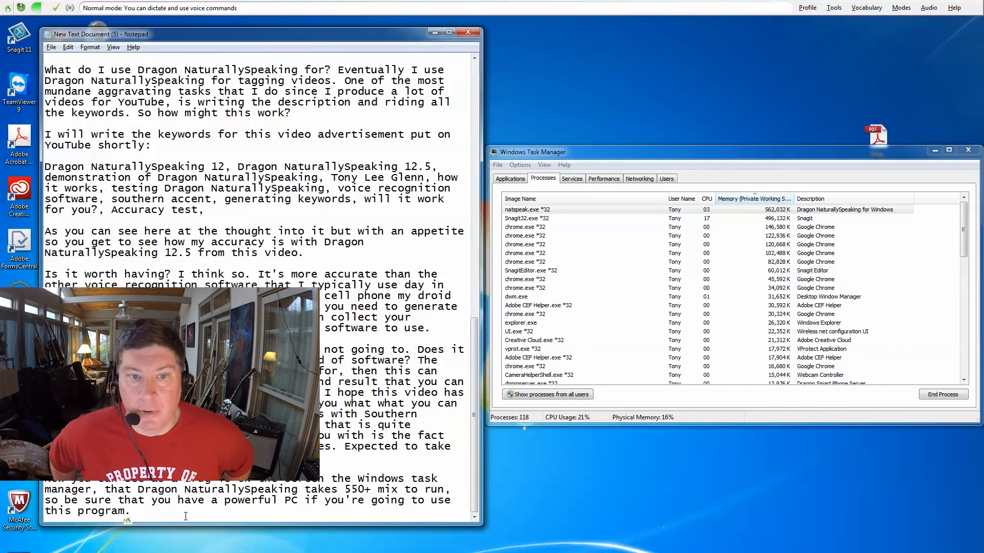
Recommend the program for bloggers, book writers, lawyers and teachers, advising readers to train it and get good system resources and extra RAM
text( I would recommend it particularly for people who)
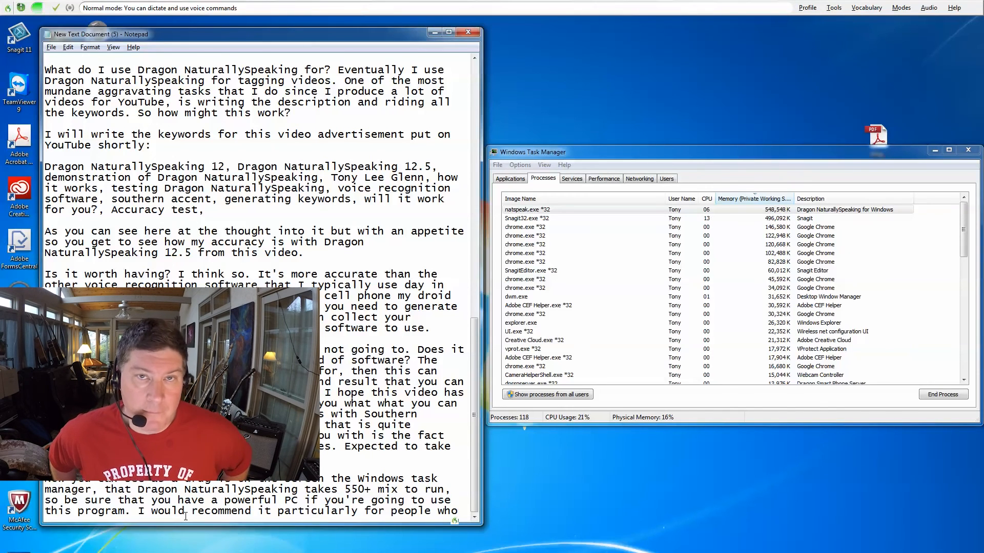
text( do blogging)
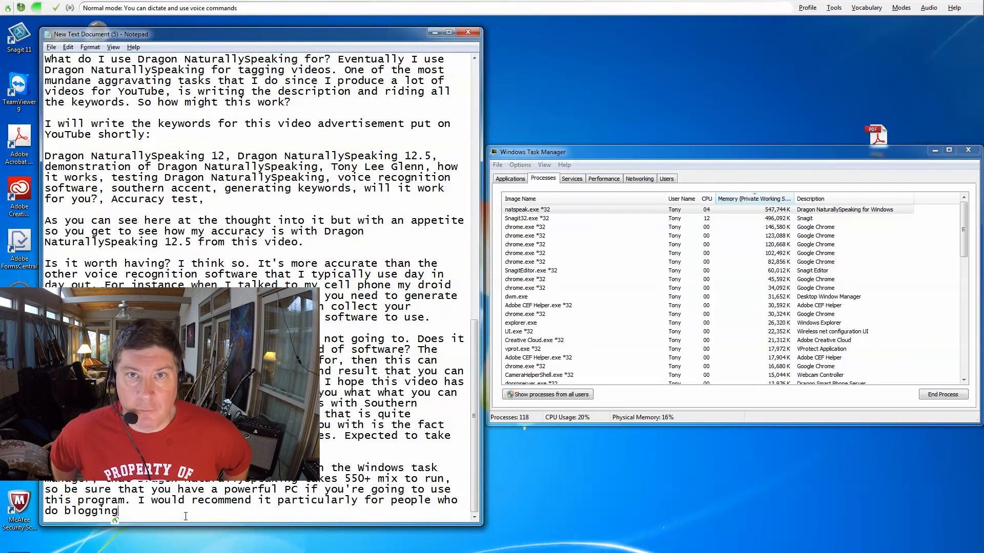
text( are trying to write a book,)
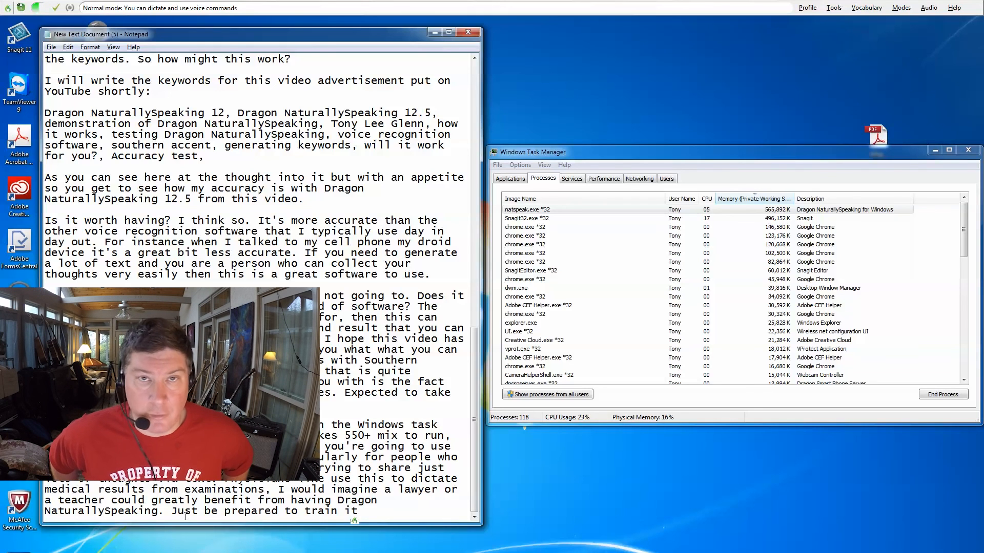
text(, be prepared to get good system resources, some extra RAM,)
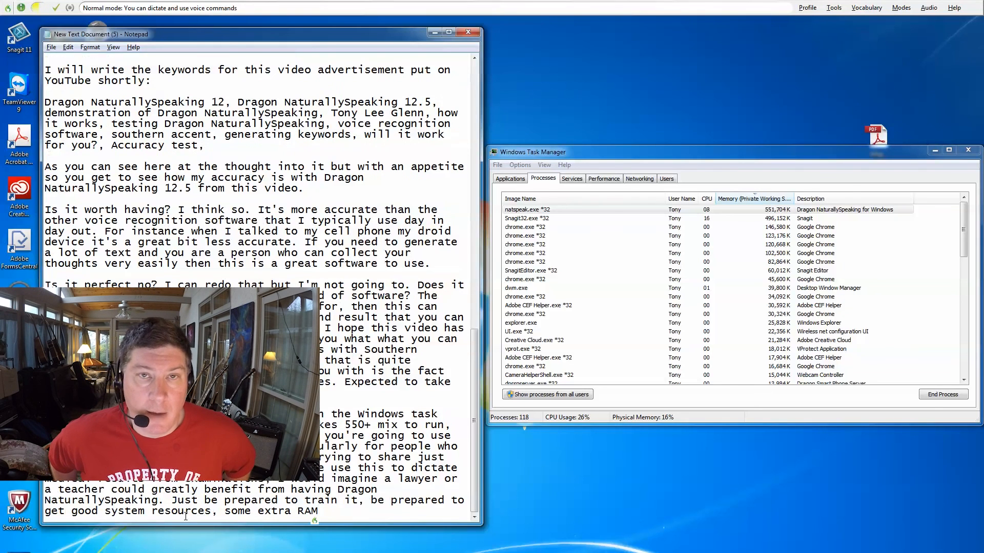